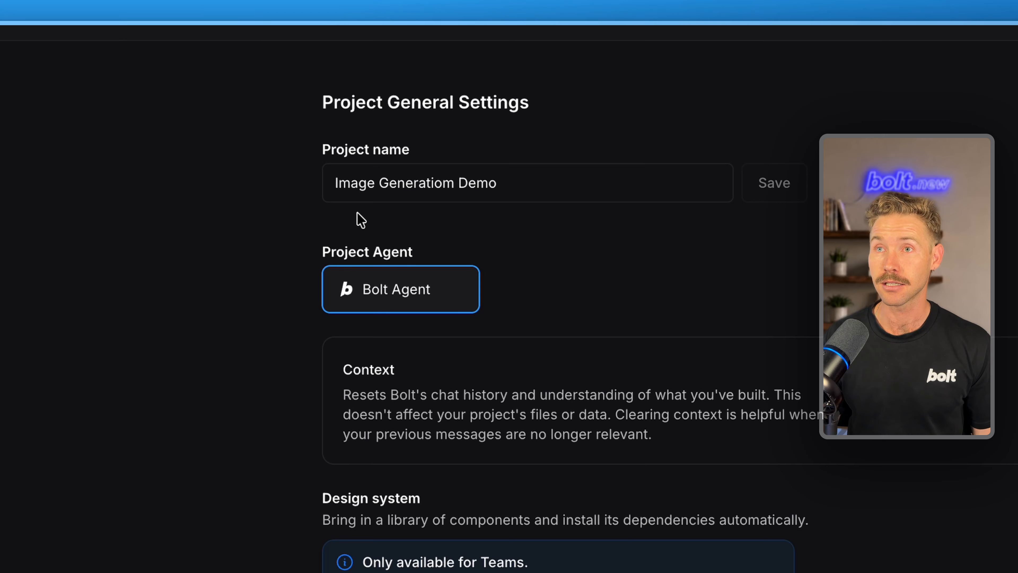
- Turn on the Image Generation add-on feature, save the setting and return to the project
left_click(82, 286)
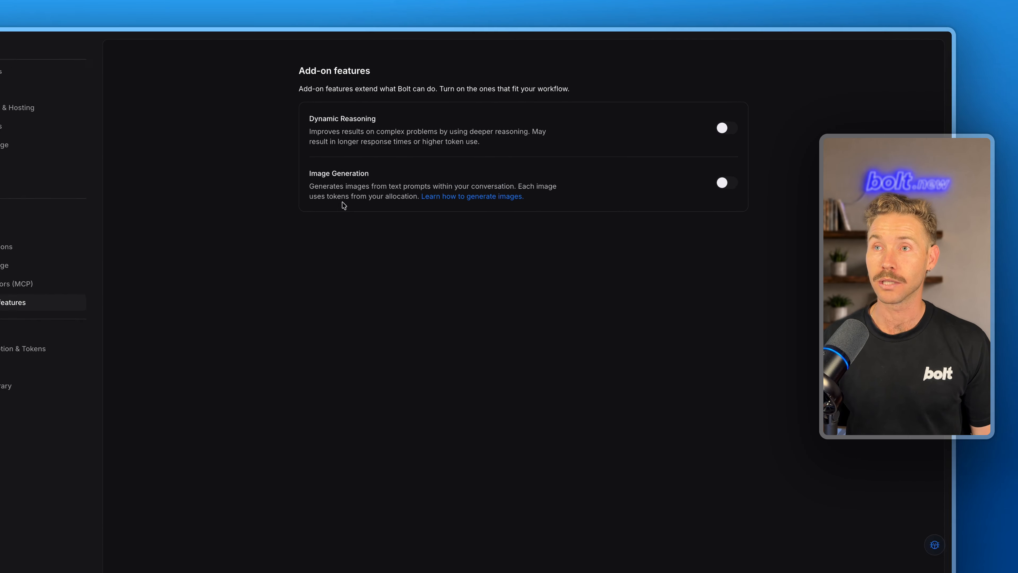
left_click(781, 250)
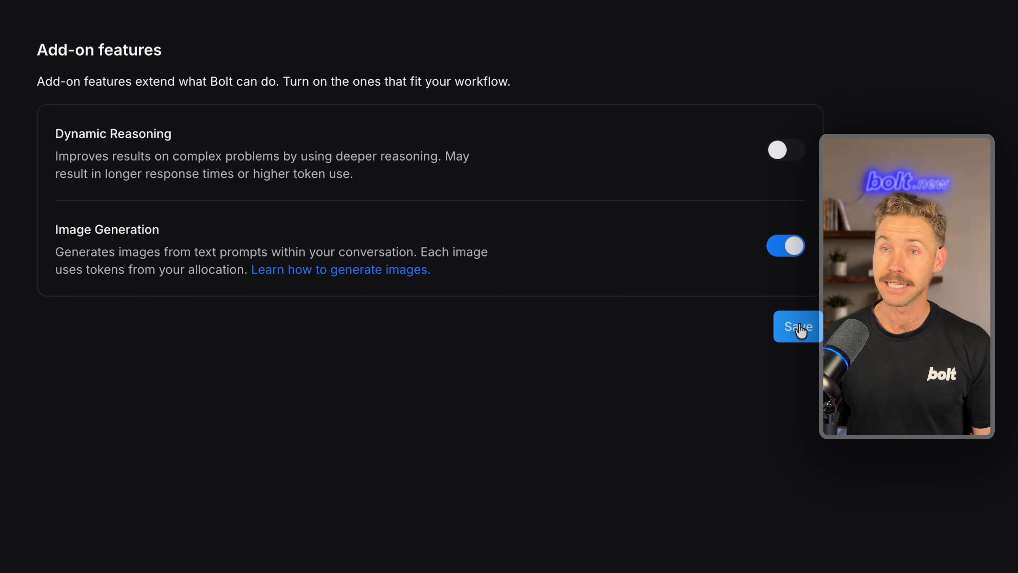
left_click(800, 331)
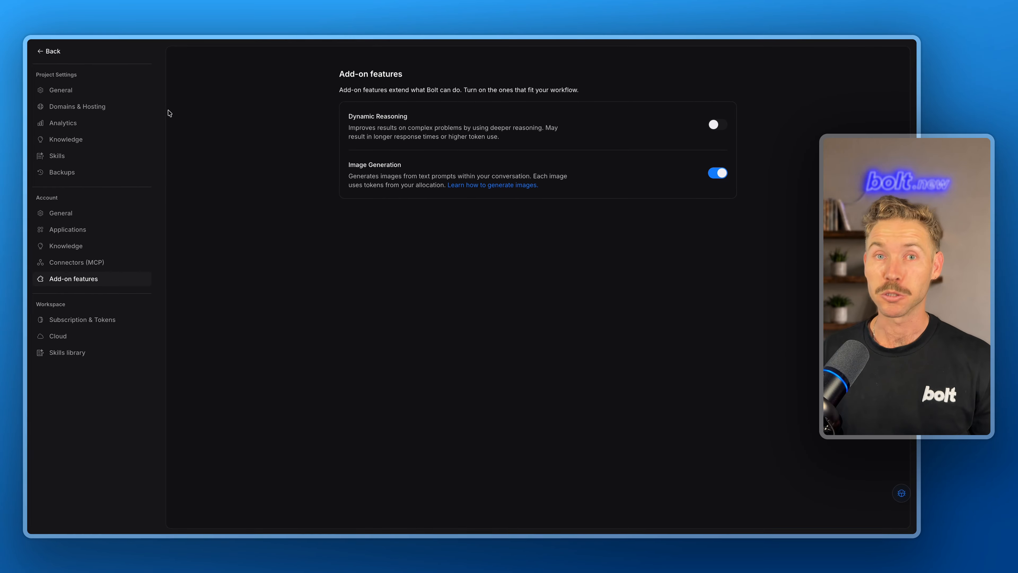
left_click(44, 54)
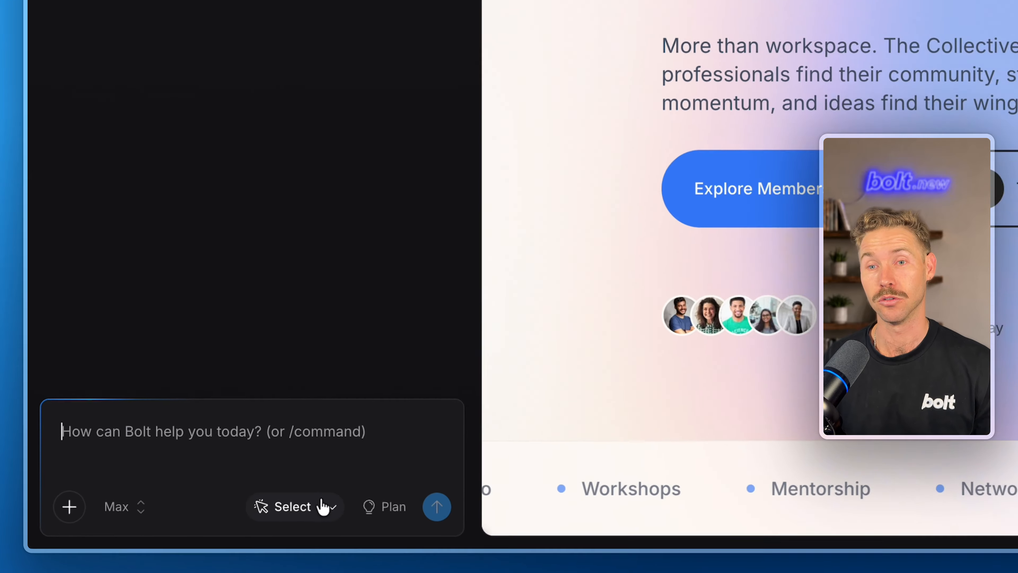
- Select the hero's picture placeholder and prompt for a photorealistic, cinematic image of people collaborating around a desk in a large, ornate co-working space
left_click(140, 516)
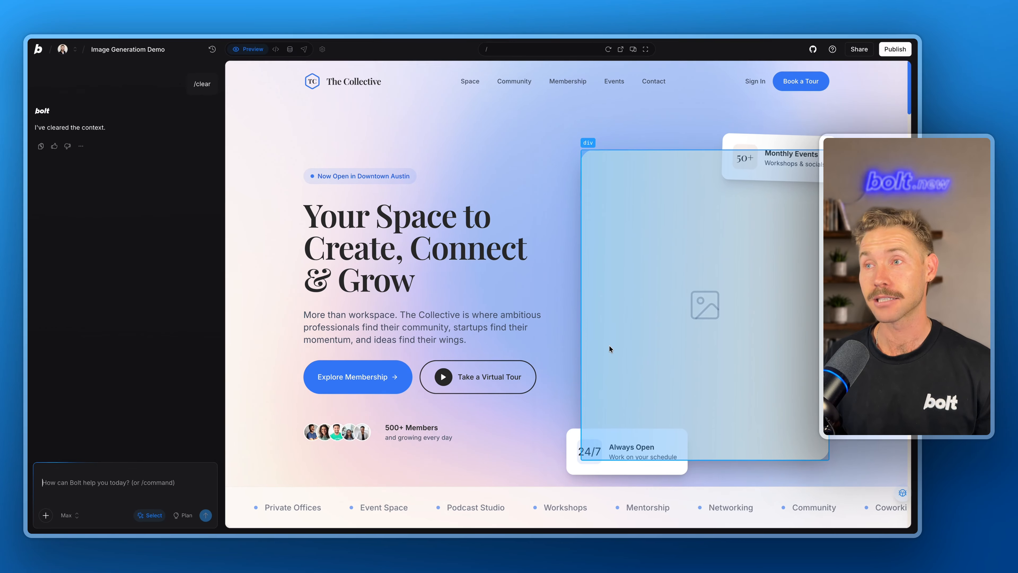
left_click(608, 348)
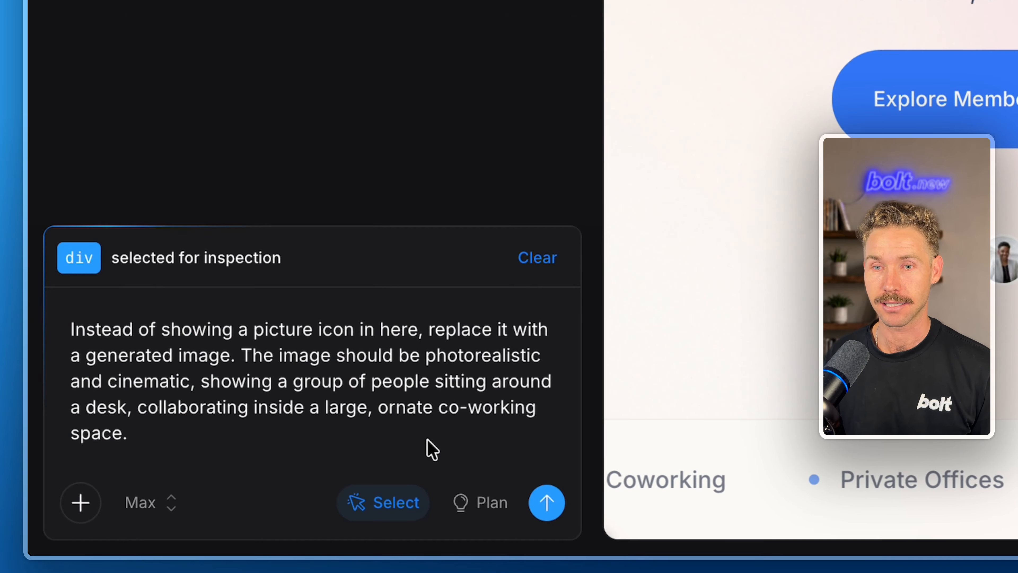
left_click(548, 503)
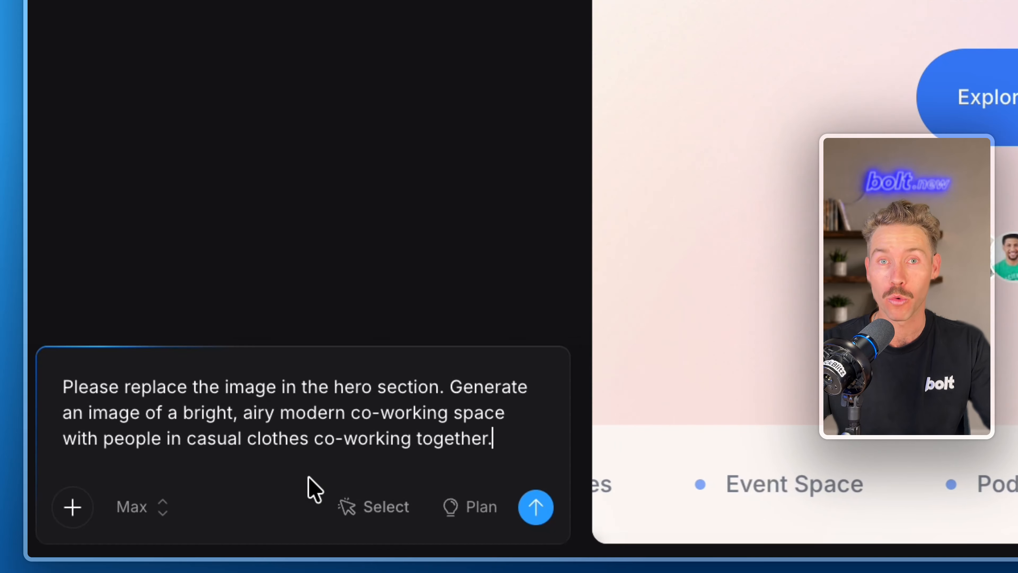
- Prompt Bolt to replace the hero image with a bright, airy modern co-working space with people in casual clothes co-working together
left_click(535, 509)
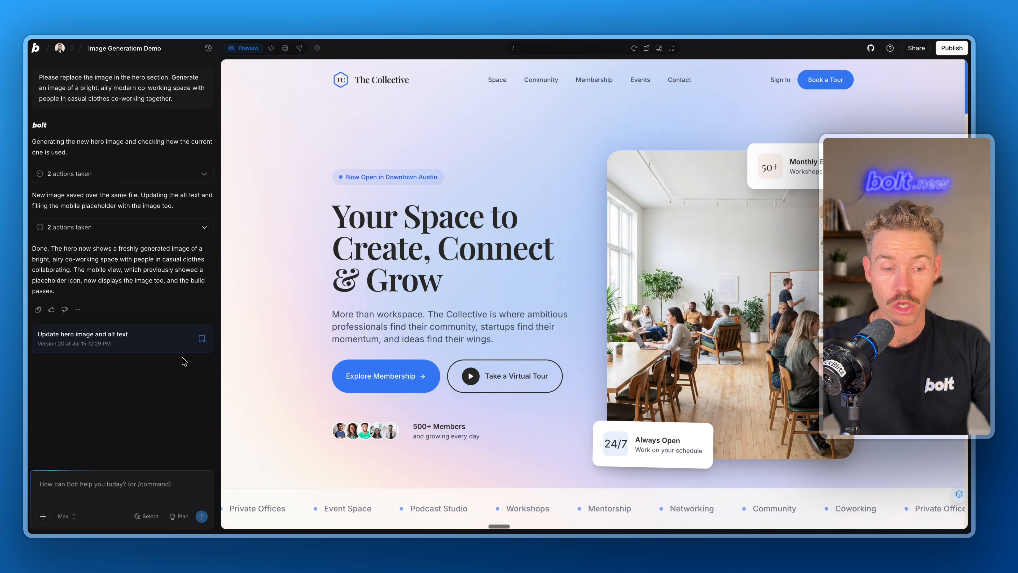
- Edit the hero image with AI, adding a large blue and green abstract New York cityscape mural on the back wall, and compare it with the original
left_click(146, 519)
left_click(696, 335)
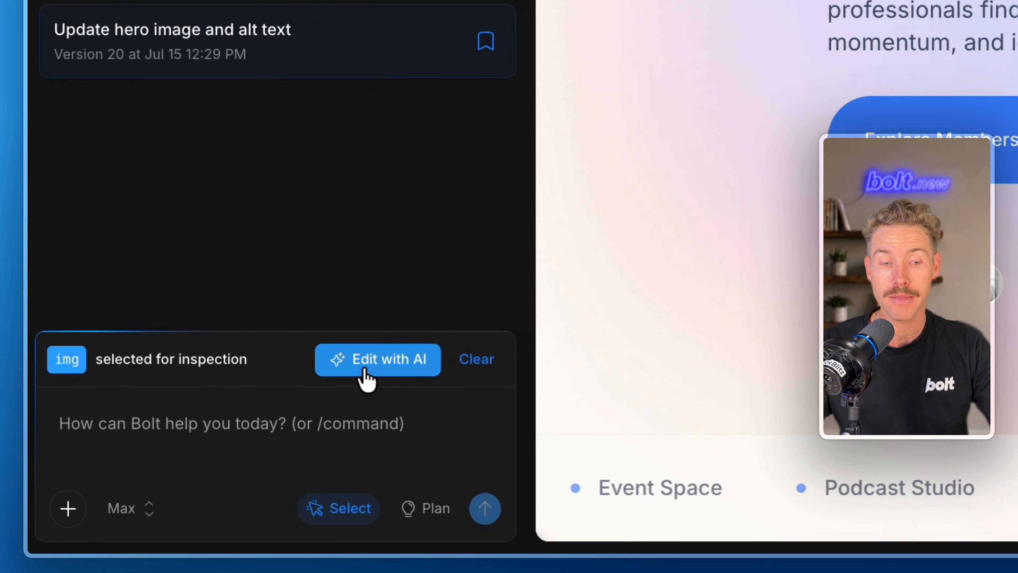
left_click(399, 379)
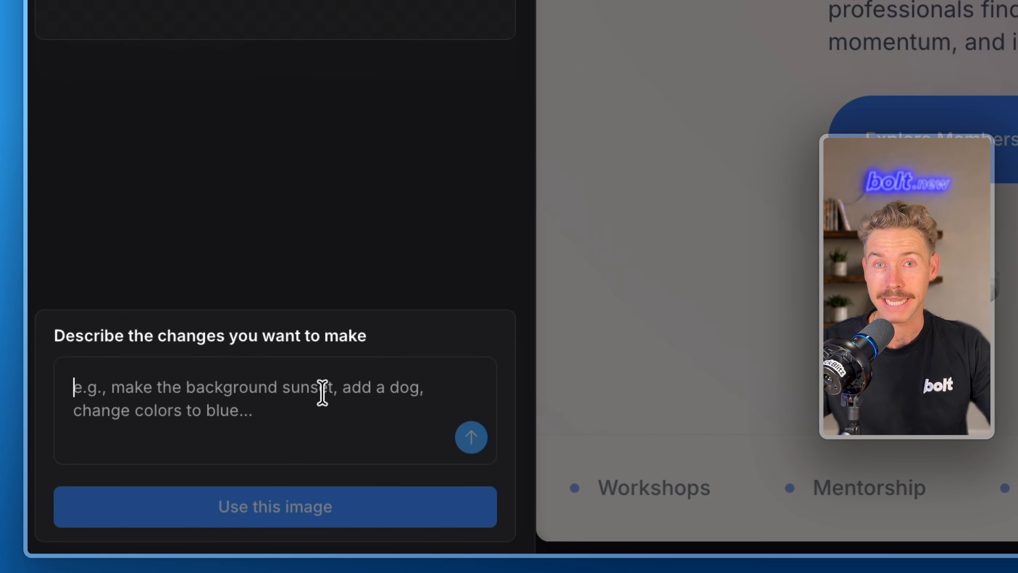
type("On the back wall of the room, please add a large colorful mural. It should just use blue and green colors and look like an abstract cityscape representing New York")
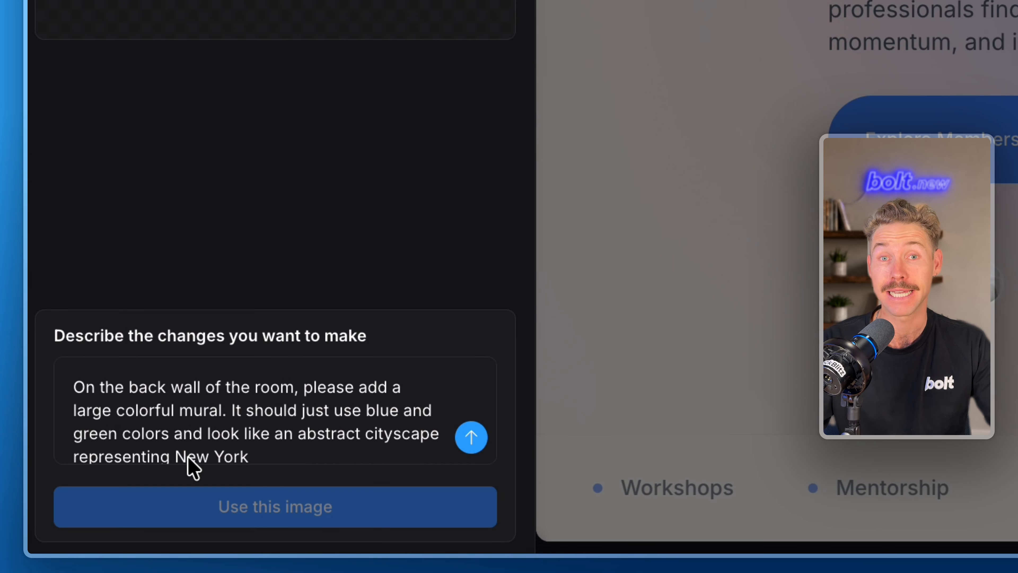
left_click(465, 447)
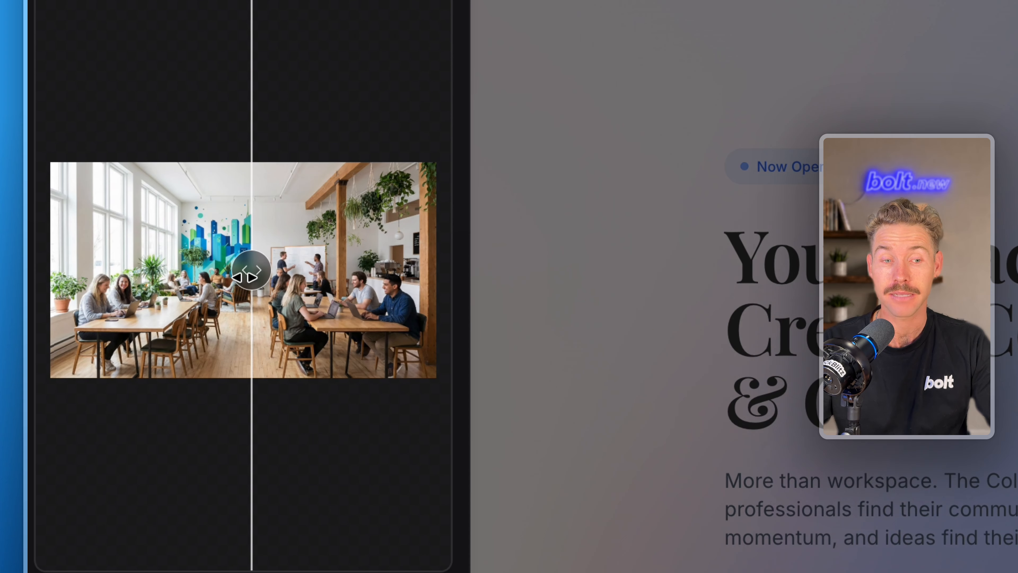
left_click_drag(245, 277, 386, 265)
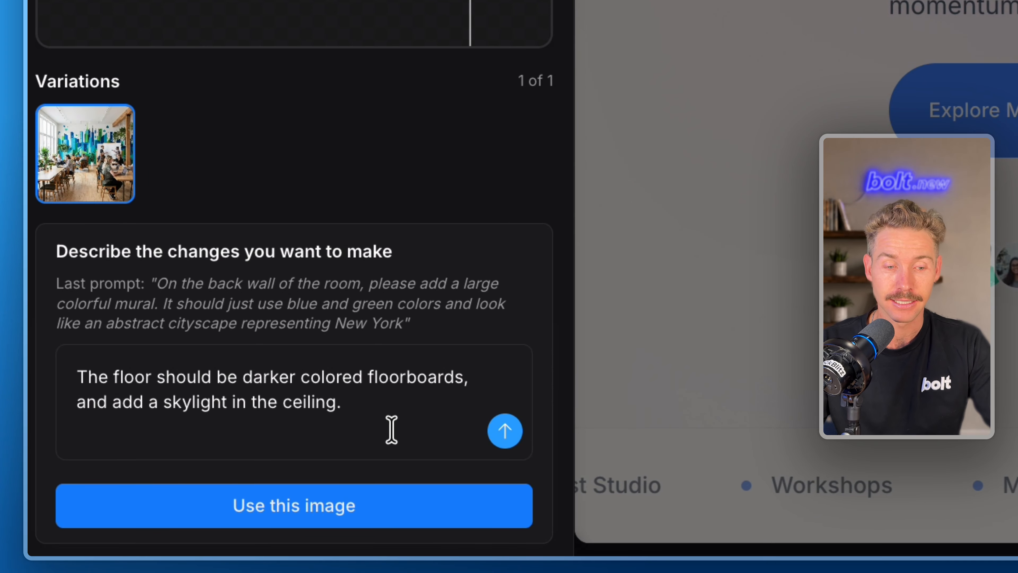
- Generate another hero image variation with darker colored floorboards and a skylight in the ceiling, and compare it with the original
left_click(519, 435)
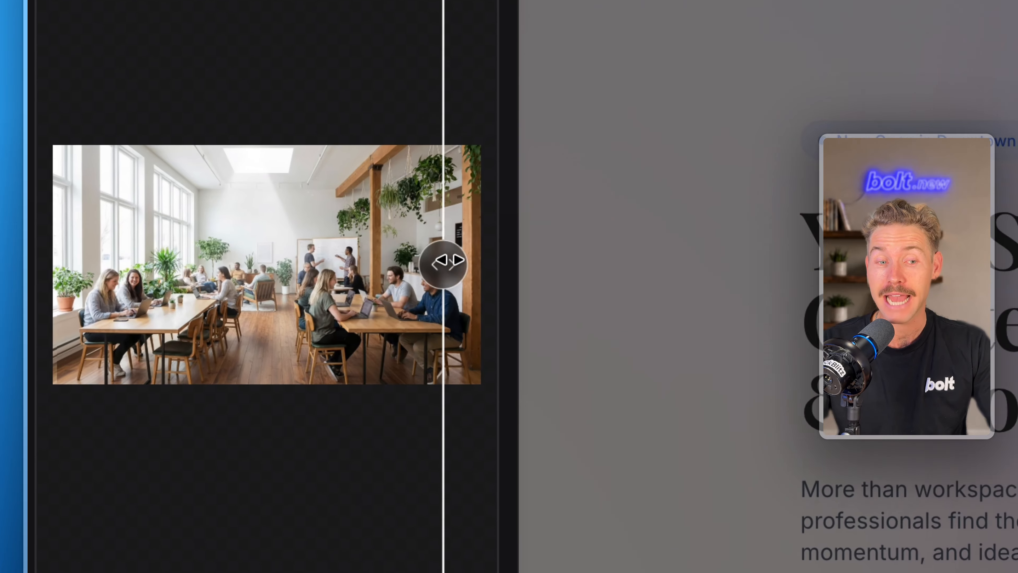
left_click_drag(450, 260, 430, 308)
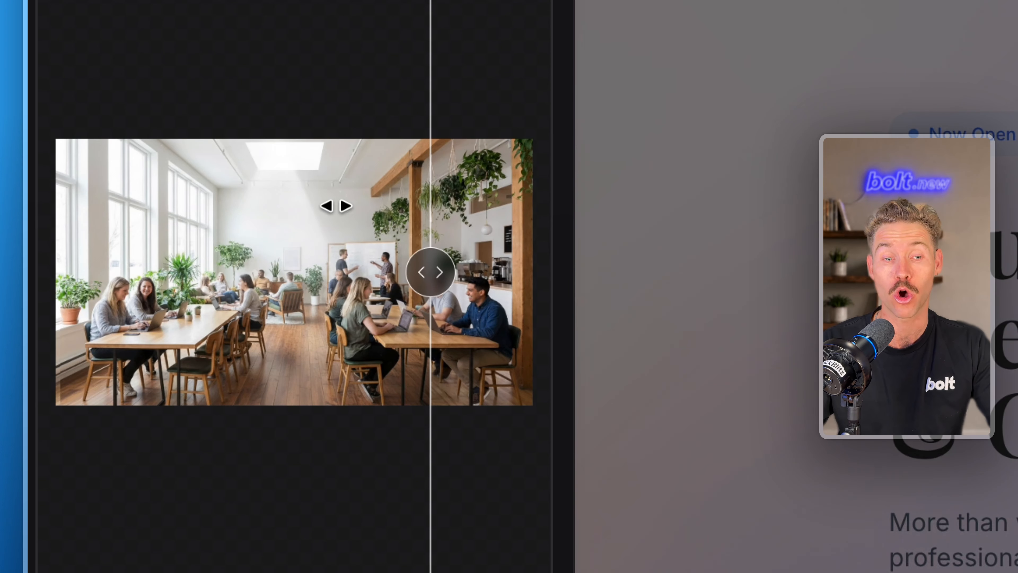
left_click_drag(428, 272, 318, 272)
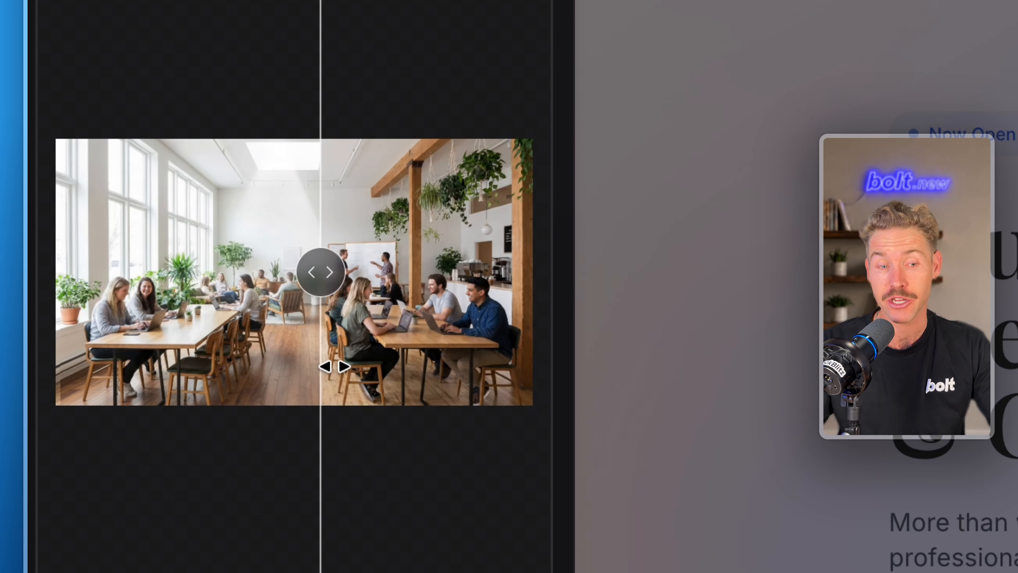
- Switch between the mural and skylight variations and use the skylight variation as the hero image
scroll(86, 245, "down", 10)
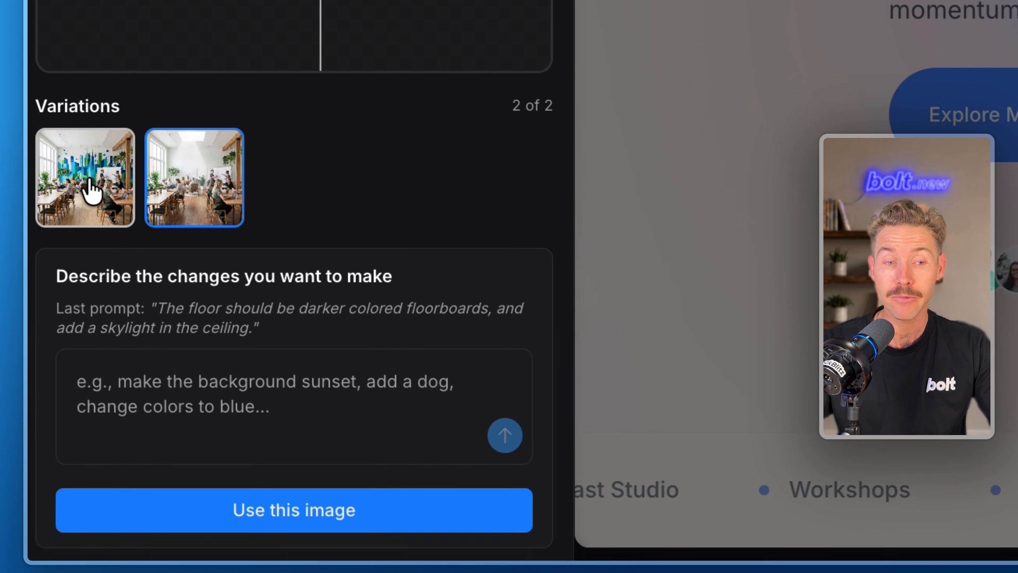
left_click(86, 191)
left_click(158, 191)
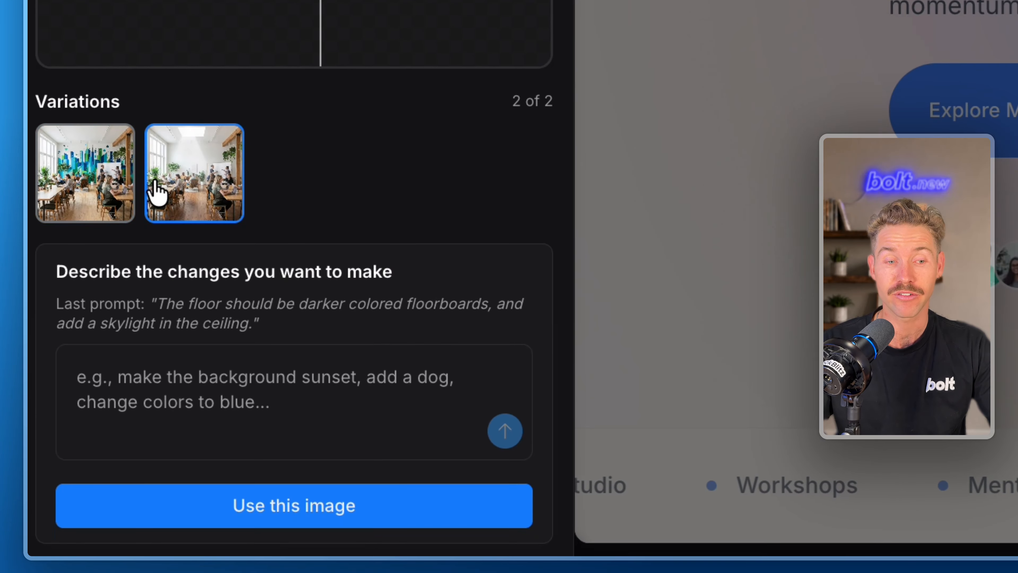
left_click(98, 198)
left_click(204, 207)
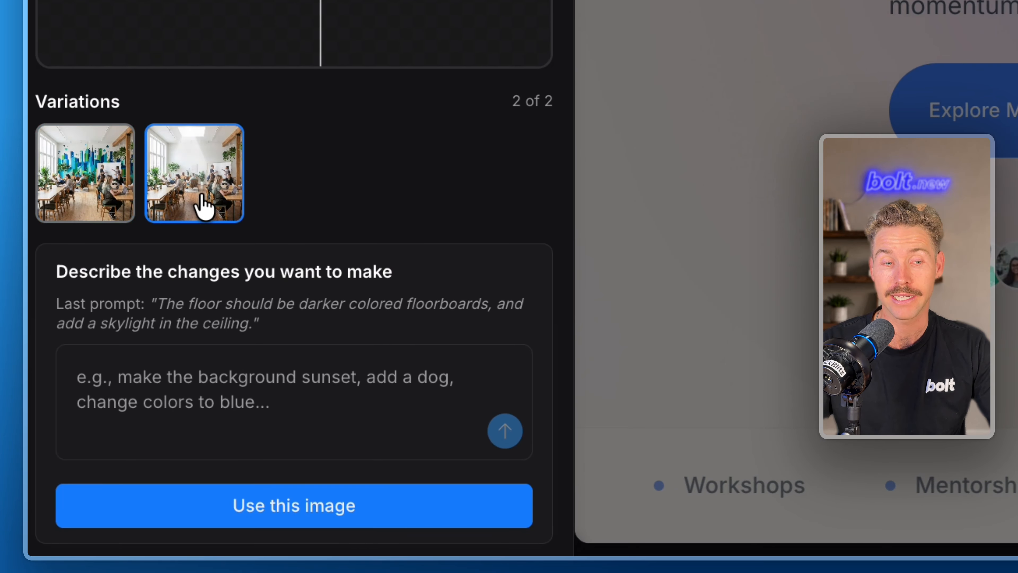
left_click(76, 209)
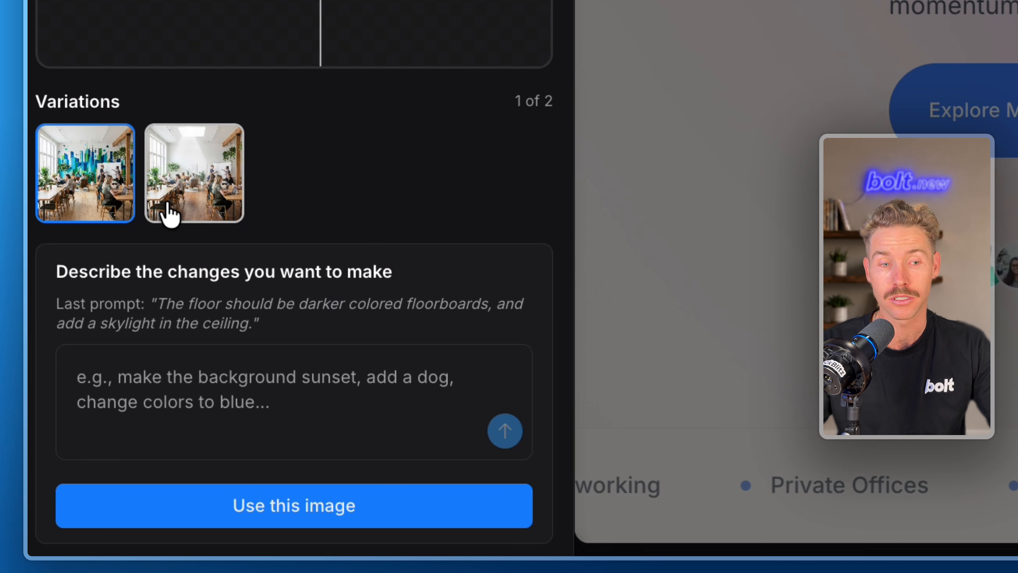
left_click(168, 204)
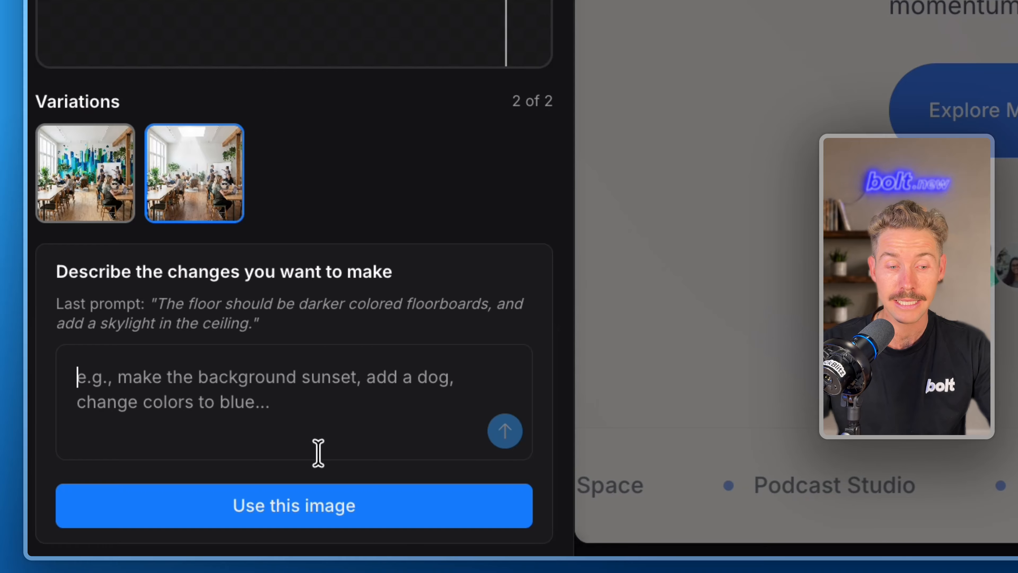
left_click(315, 506)
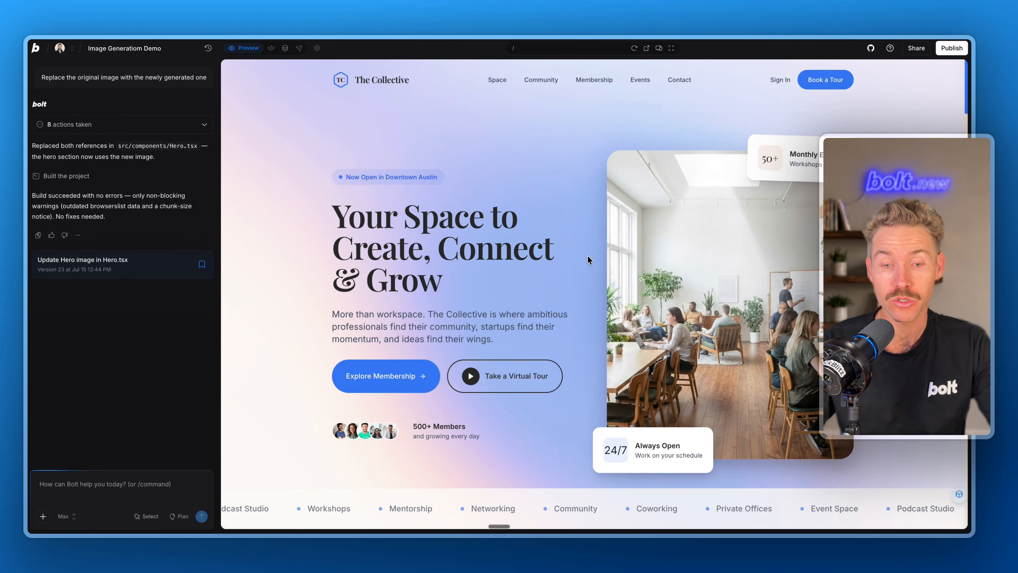
- Edit the hero image with AI, adding a blue and green abstract New York cityscape mural across the entire back wall, and use the result
left_click(145, 516)
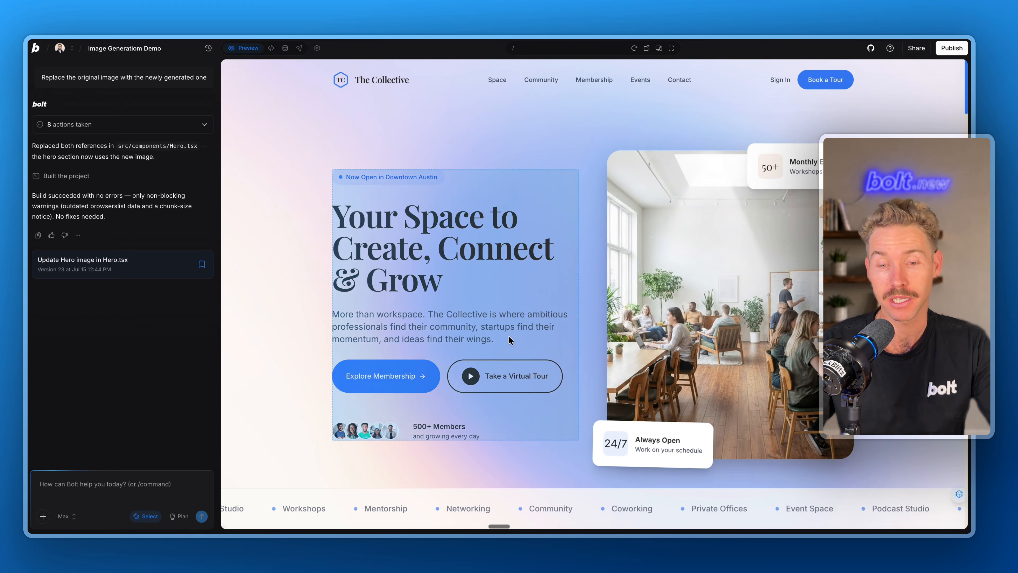
left_click(641, 321)
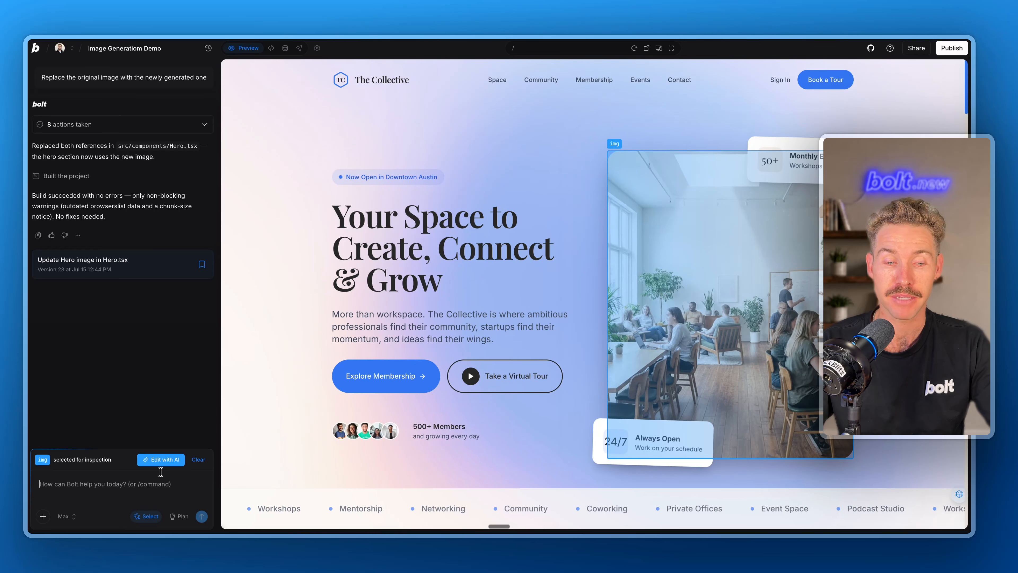
left_click(162, 460)
type("On the back wall of the room, please add a large colorful mural that covers the entire wall. It should be a blue and green abstract cityscape representing New York.")
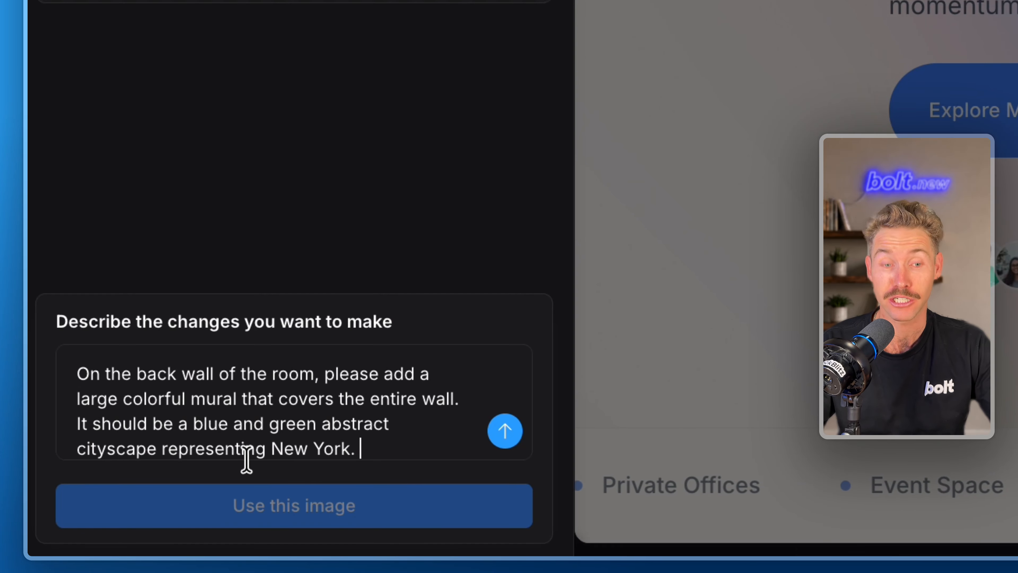
left_click(497, 433)
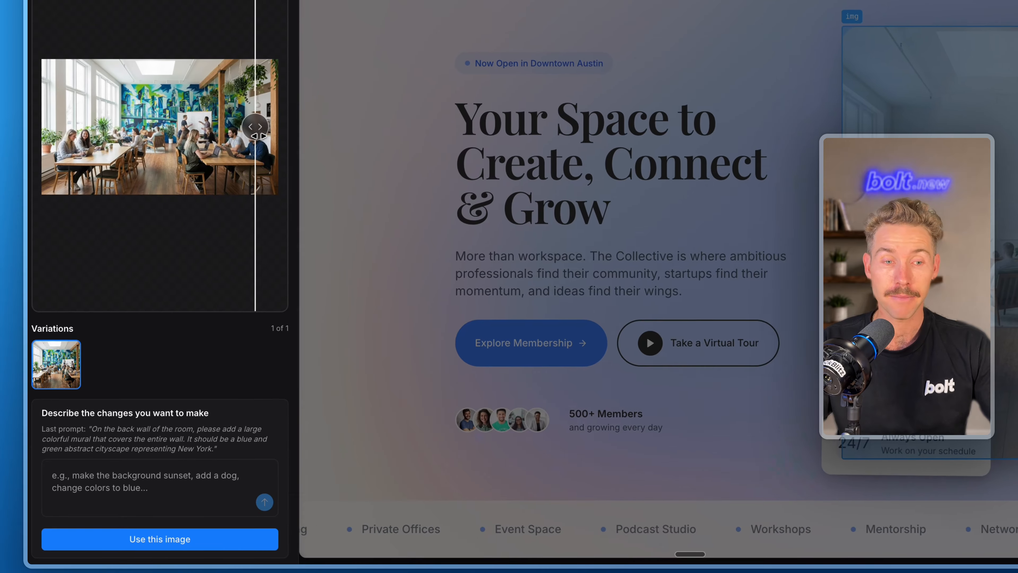
left_click_drag(225, 141, 284, 147)
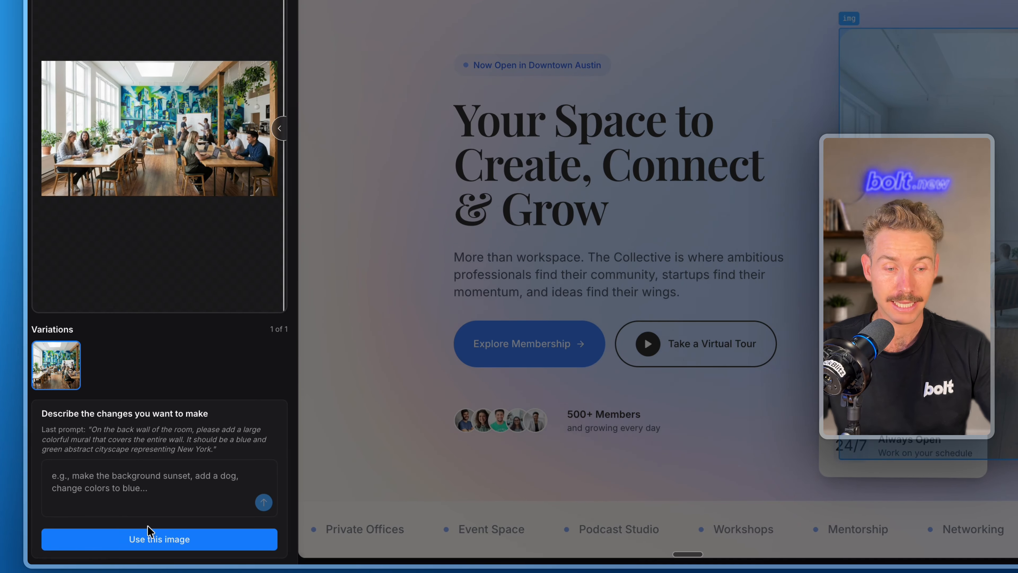
left_click(154, 541)
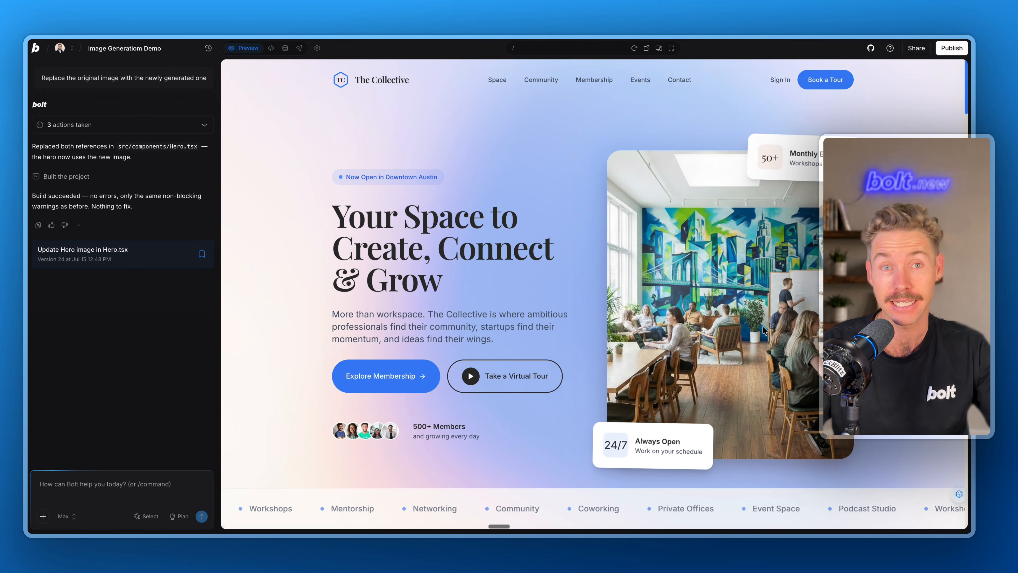
scroll(701, 102, "down", 5)
scroll(701, 102, "down", 8)
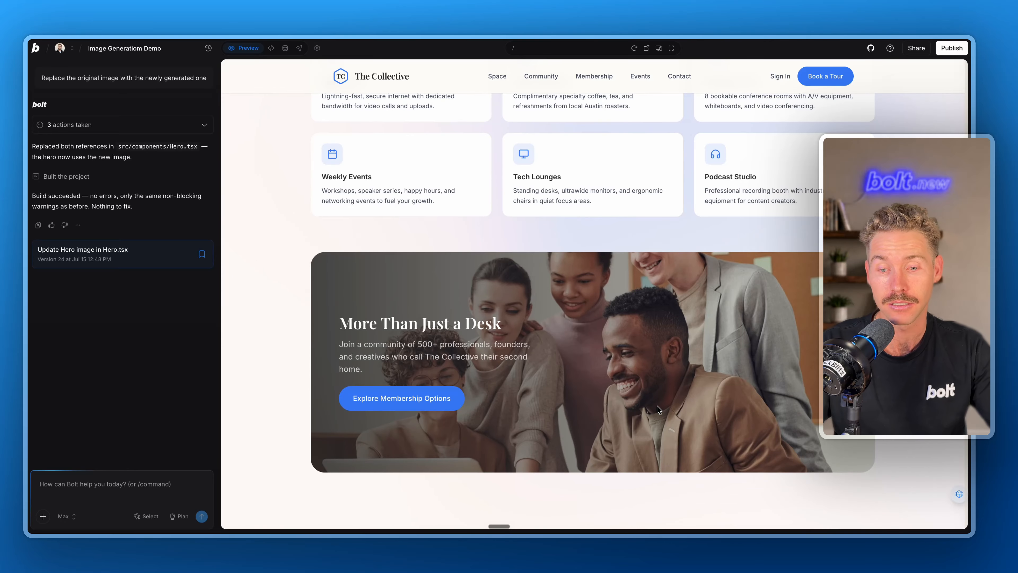
left_click(147, 517)
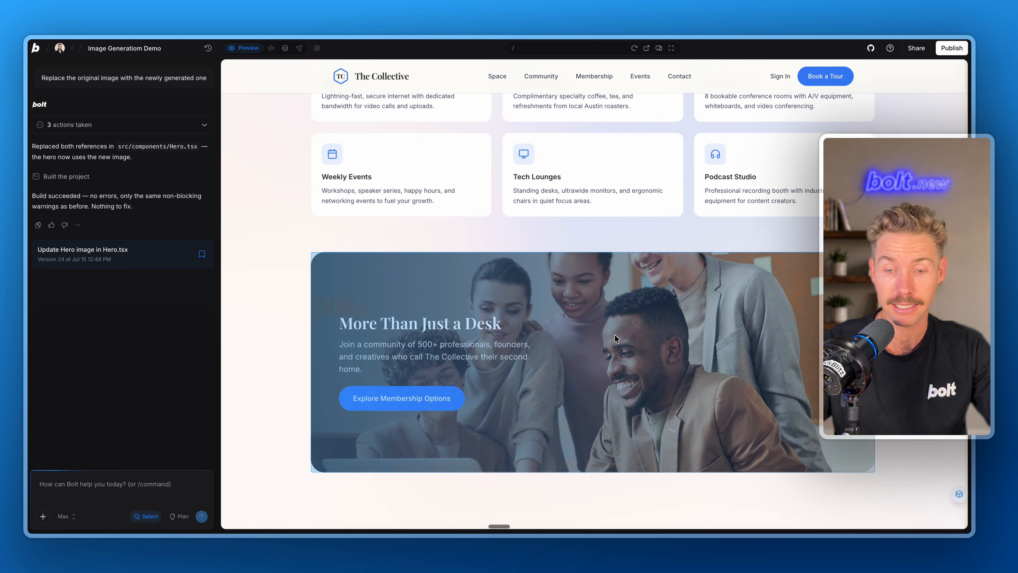
left_click(762, 351)
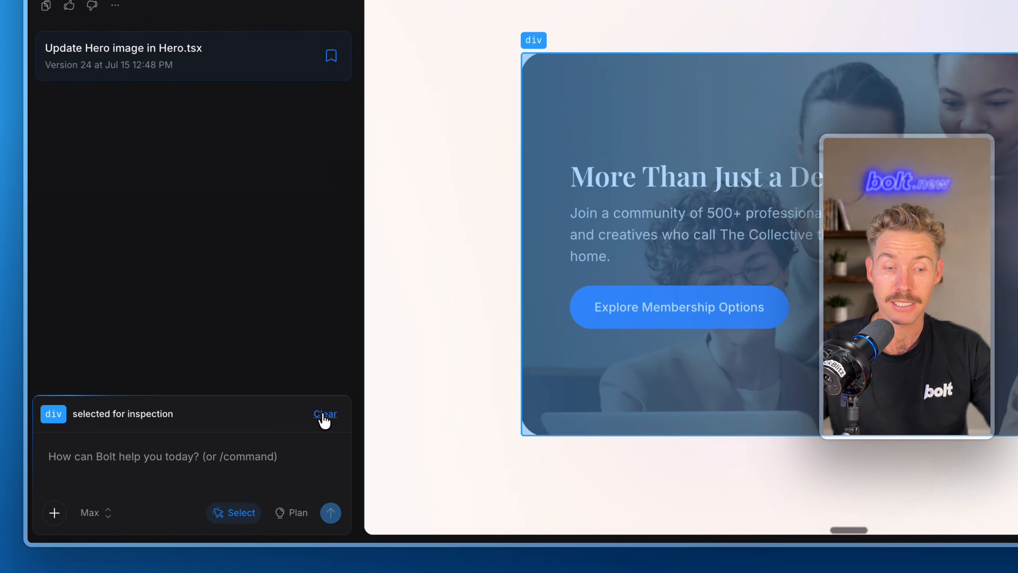
left_click(199, 459)
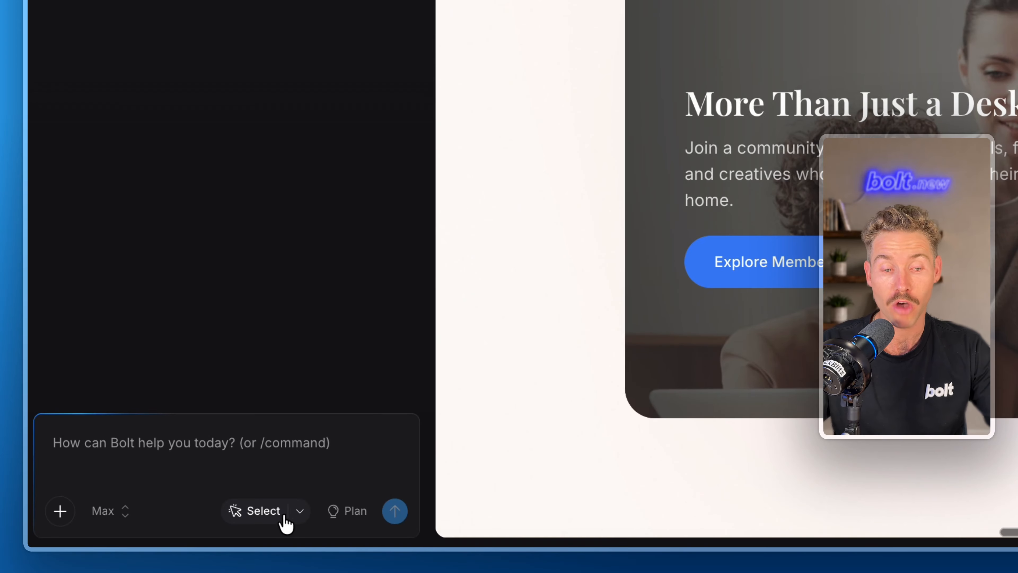
- Enable Pick from layers and select the img element of the "More Than Just a Desk" banner
left_click(300, 516)
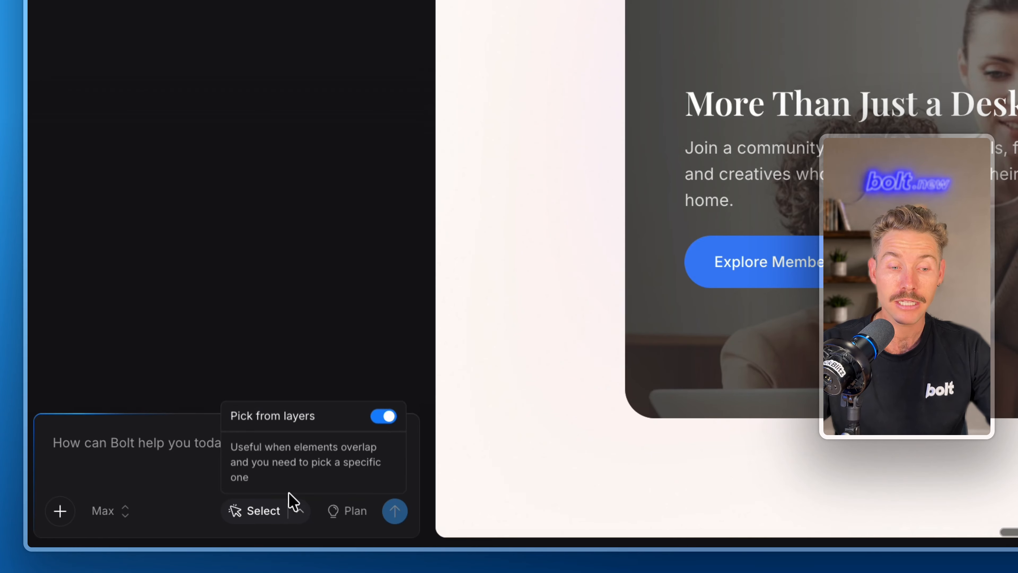
left_click(251, 518)
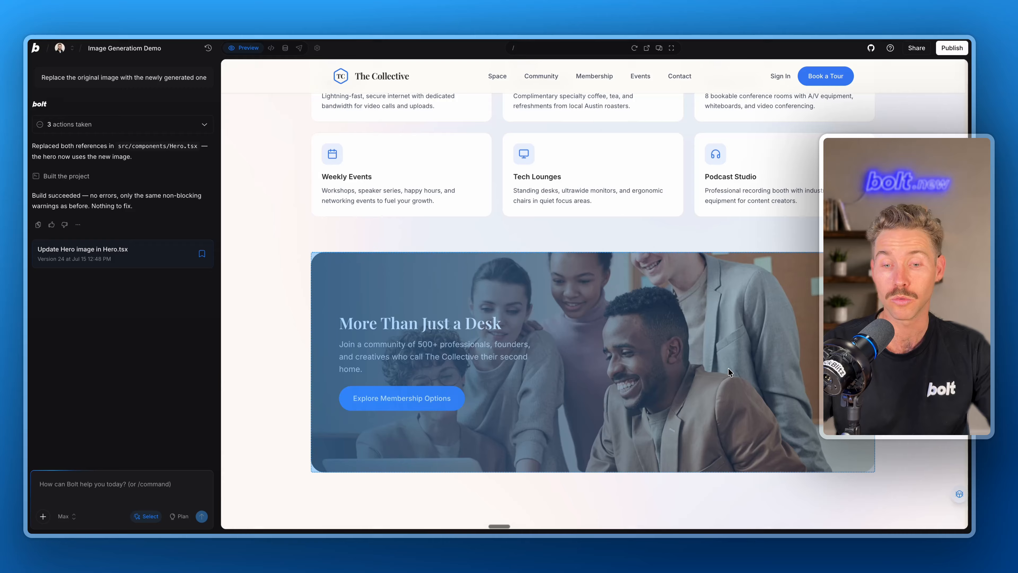
left_click(729, 372)
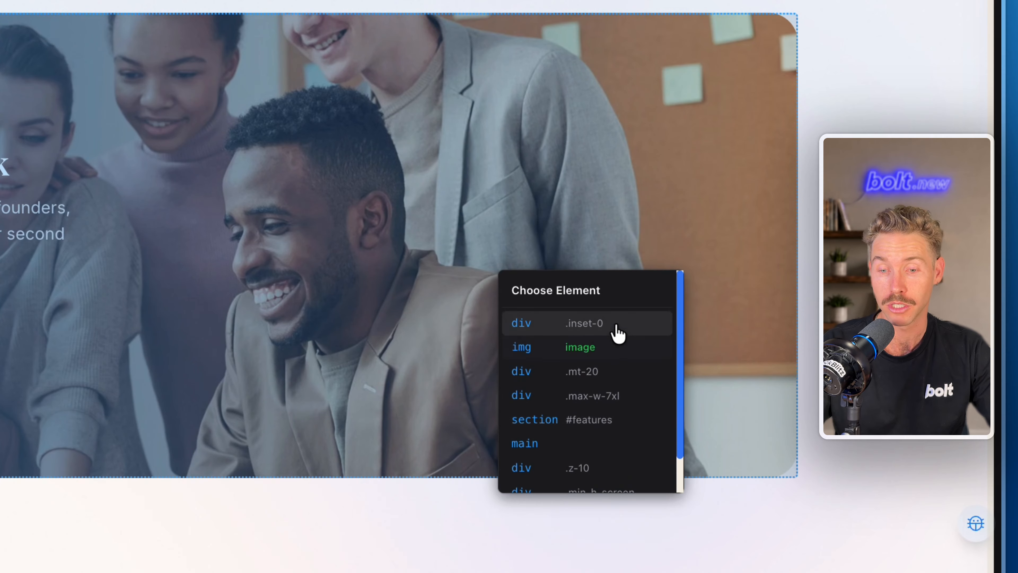
left_click(617, 351)
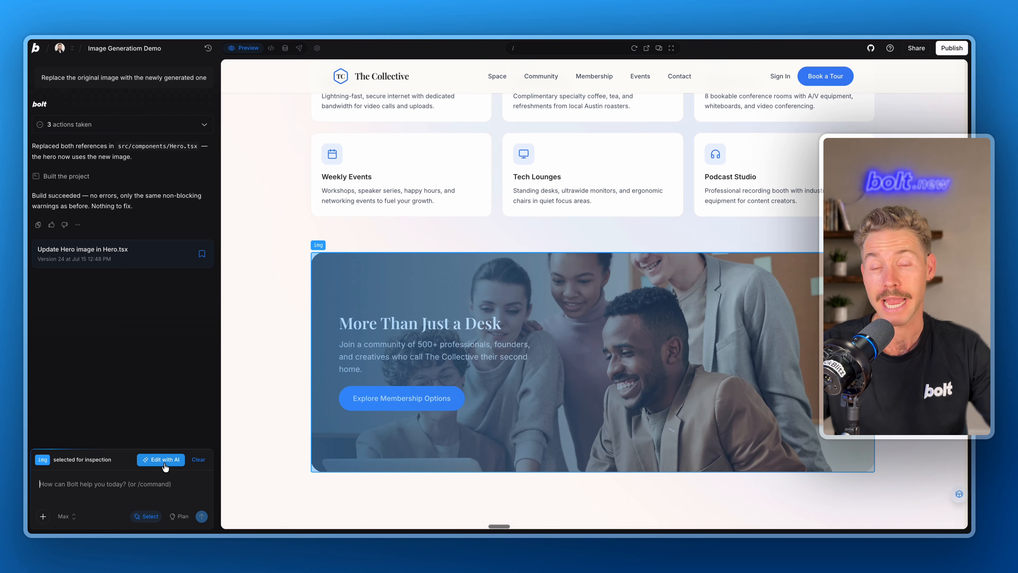
- Edit the banner image with AI so the man in the right foreground wears a blue suit, compare it and use the result
left_click(160, 459)
type("The man in the foreground on the right should be in a blue suit.")
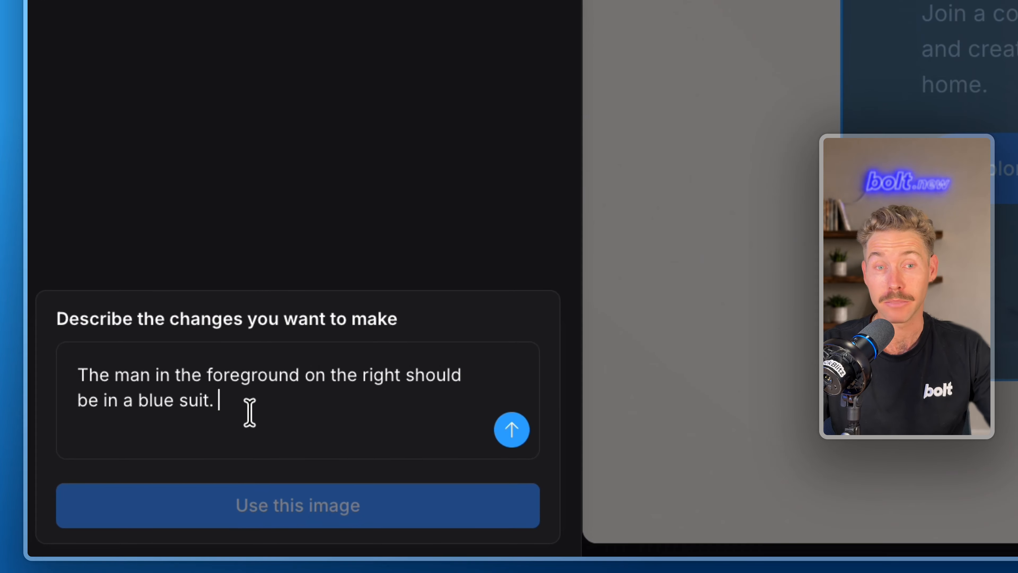
left_click(508, 430)
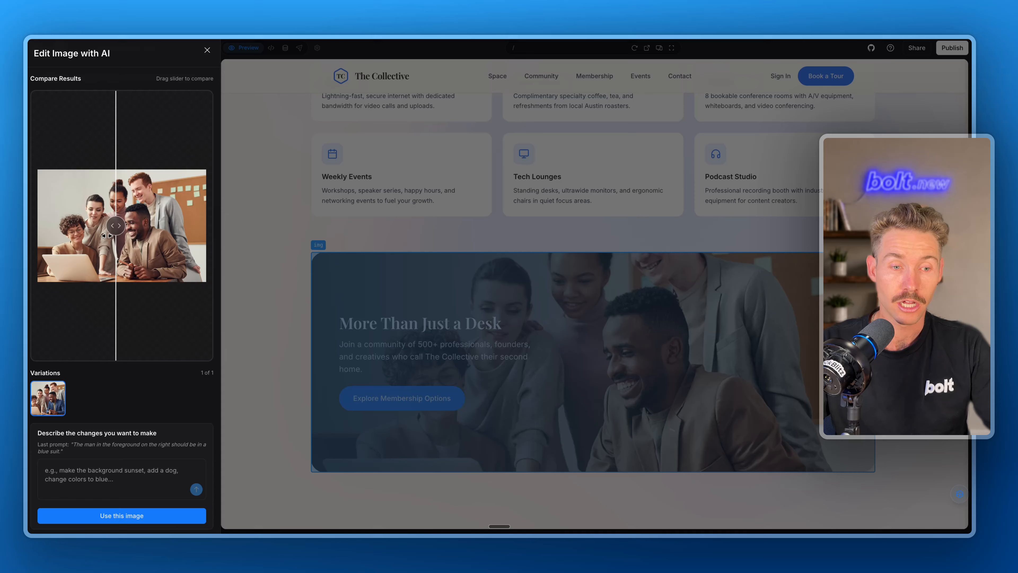
left_click_drag(106, 236, 192, 232)
left_click(121, 515)
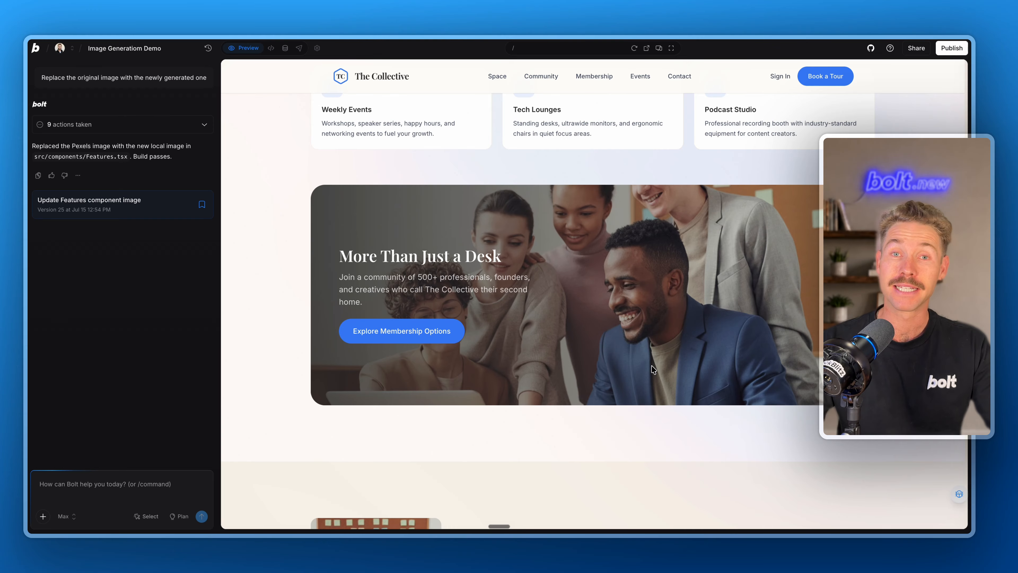